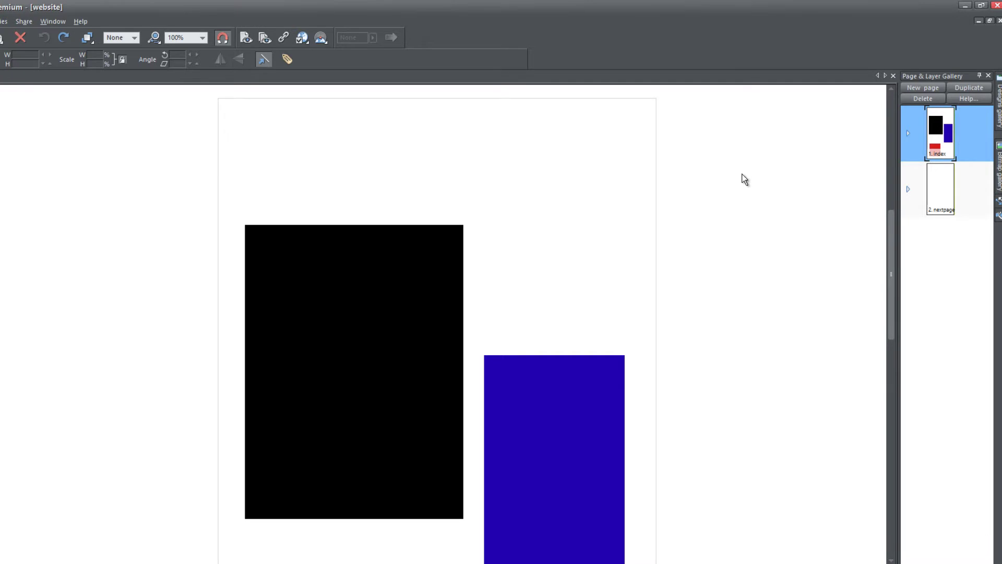
# - Bring up Web Properties for the index page with Ctrl+Shift+W
pyautogui.hotkey('ctrl', 'shift', 'w')
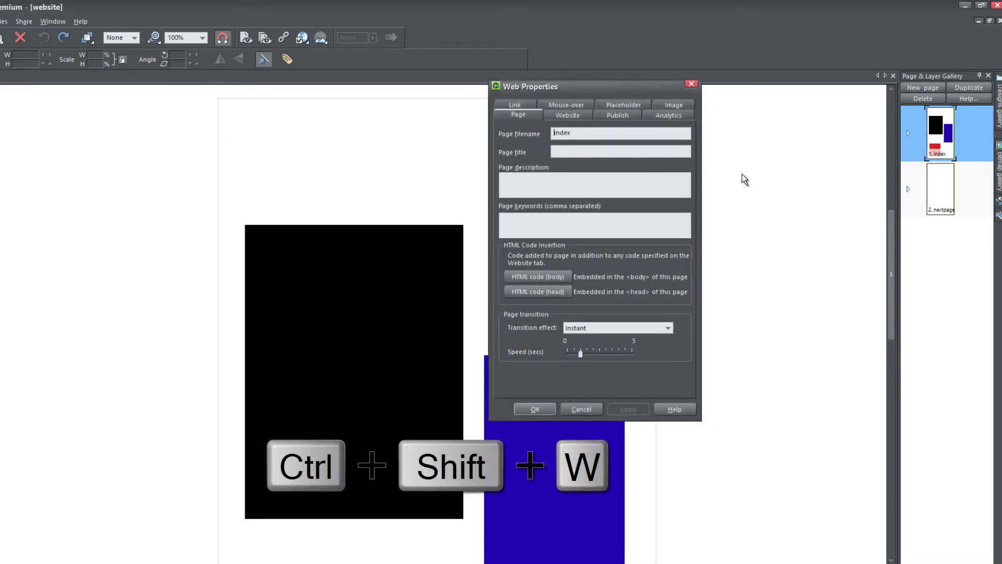
pyautogui.moveTo(643, 89); pyautogui.dragTo(649, 114)
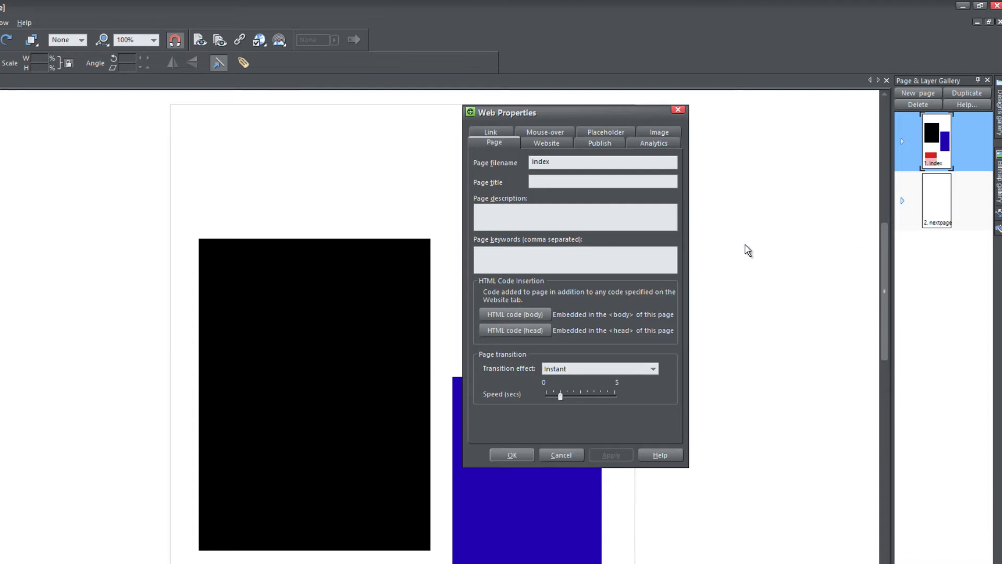
# - Preview index with its buttons, then switch to the blank nextpage and preview it too
pyautogui.hotkey('shift', 'F5')
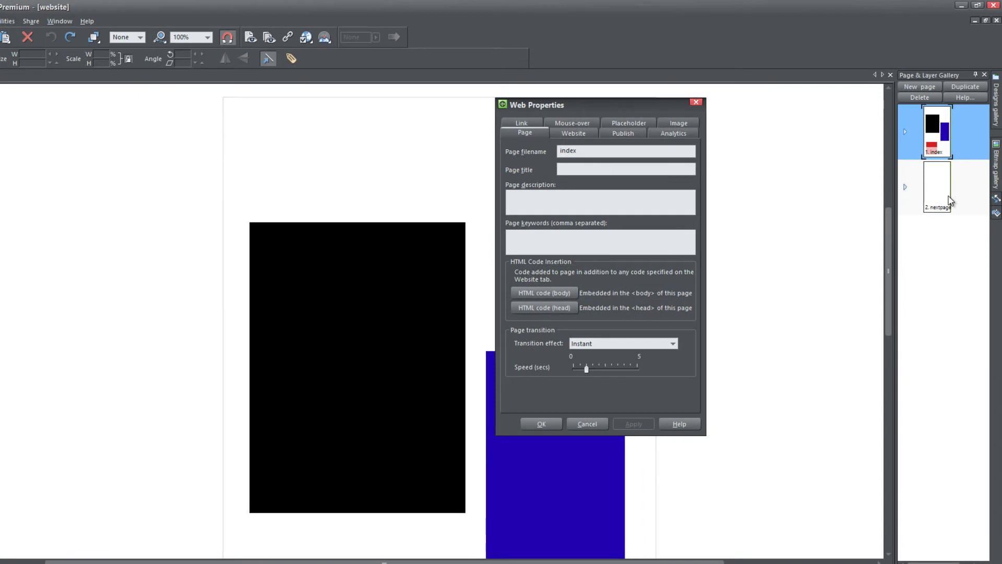
pyautogui.click(950, 200)
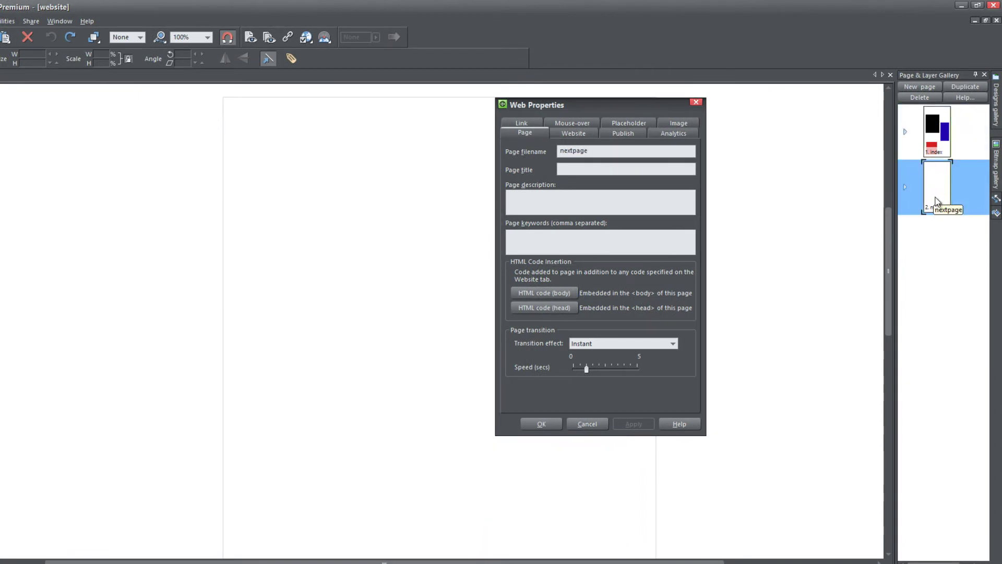
pyautogui.hotkey('shift', 'F5')
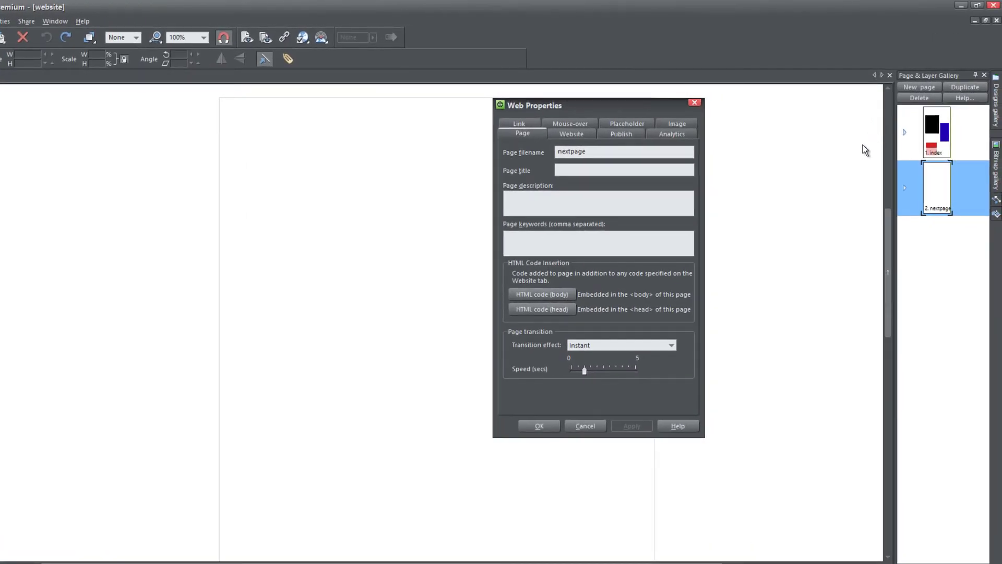
# - Return to the index page and view the site-wide Website settings in Web Properties
pyautogui.click(941, 145)
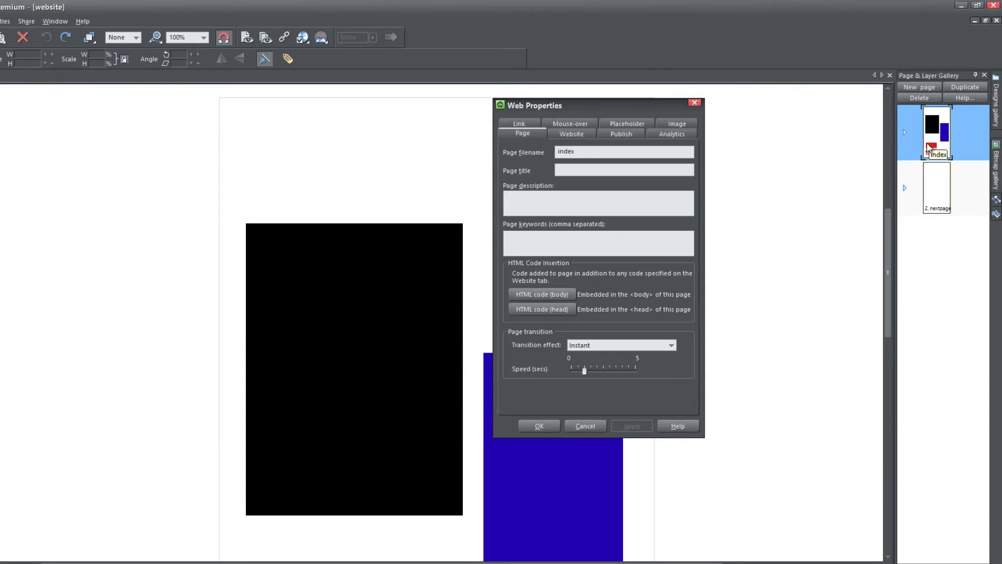
pyautogui.click(584, 135)
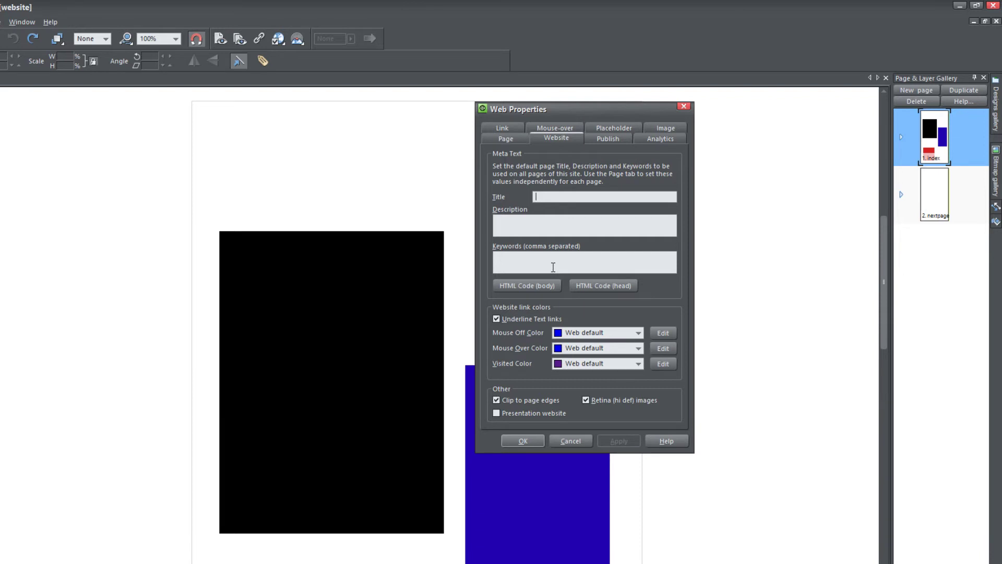
pyautogui.click(534, 197)
# - Cut the Twitter, Blog and YouTube button code out of the index page's body code and apply
pyautogui.click(508, 140)
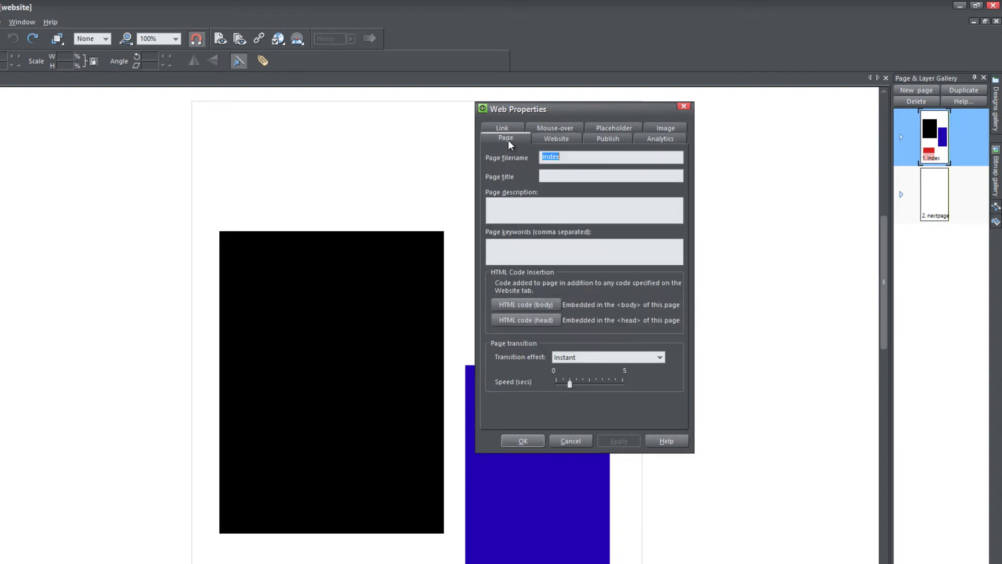
pyautogui.click(552, 303)
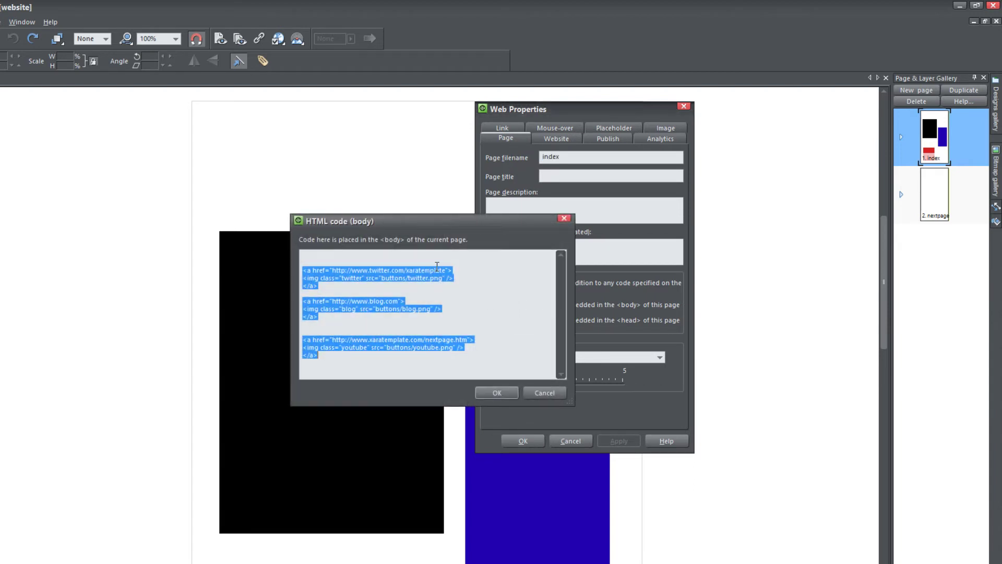
pyautogui.hotkey('ctrl', 'x')
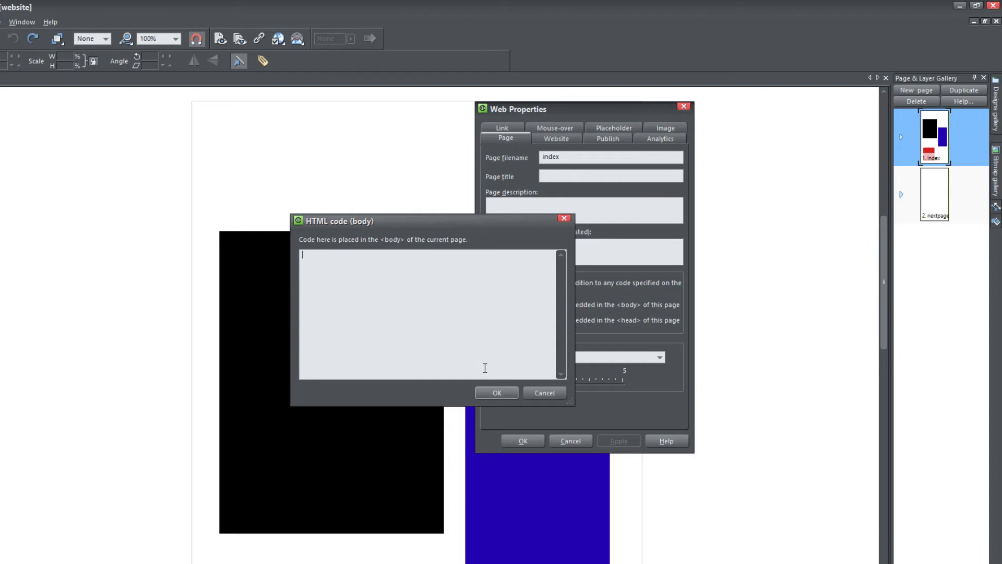
pyautogui.click(491, 395)
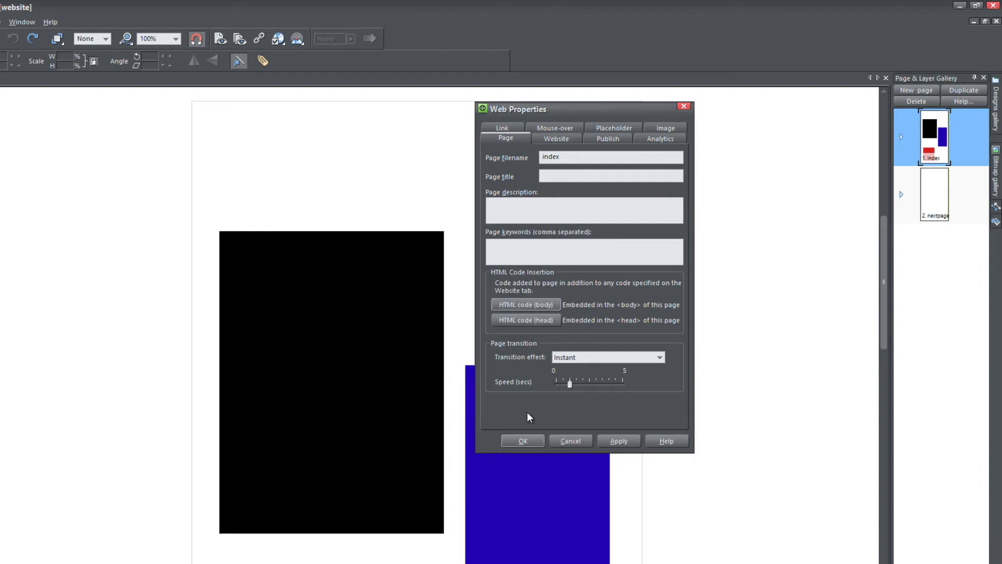
pyautogui.click(616, 443)
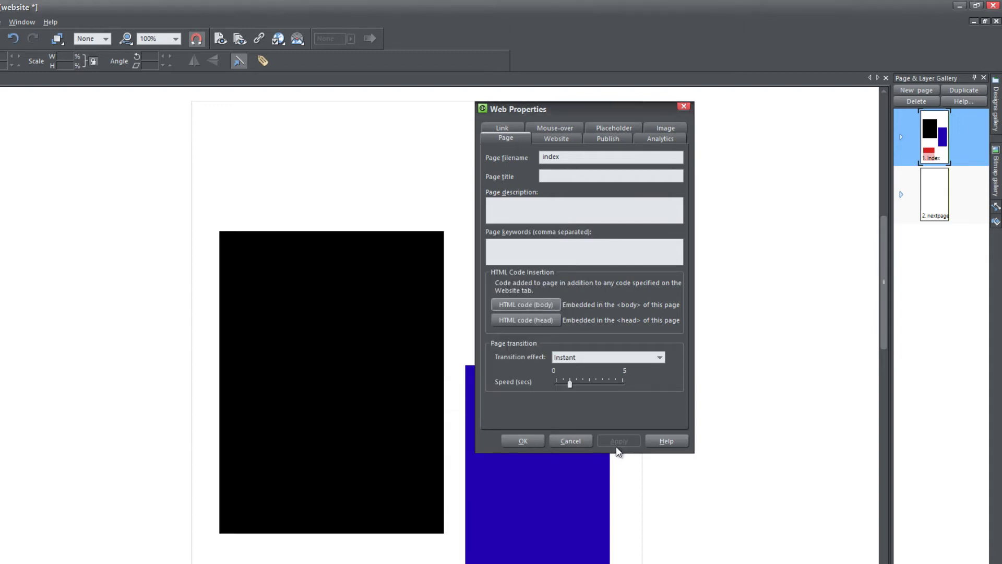
# - Paste the button code into the website-wide body HTML code
pyautogui.click(574, 141)
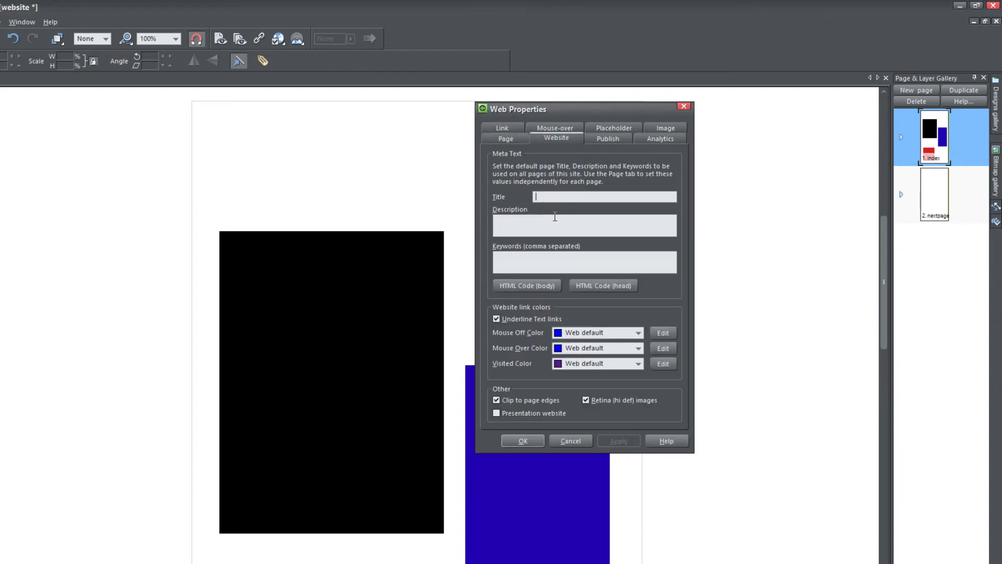
pyautogui.click(543, 284)
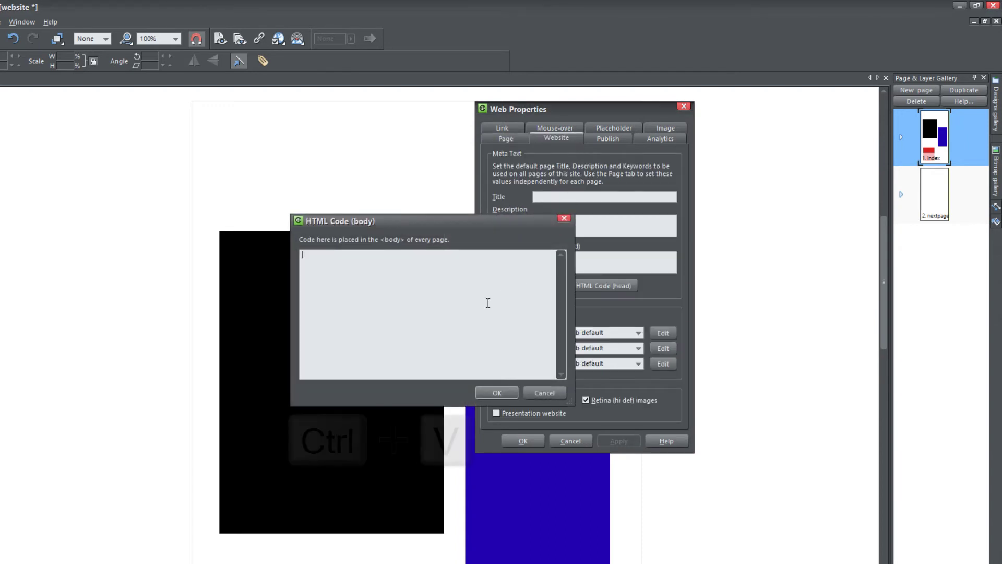
pyautogui.hotkey('ctrl', 'v')
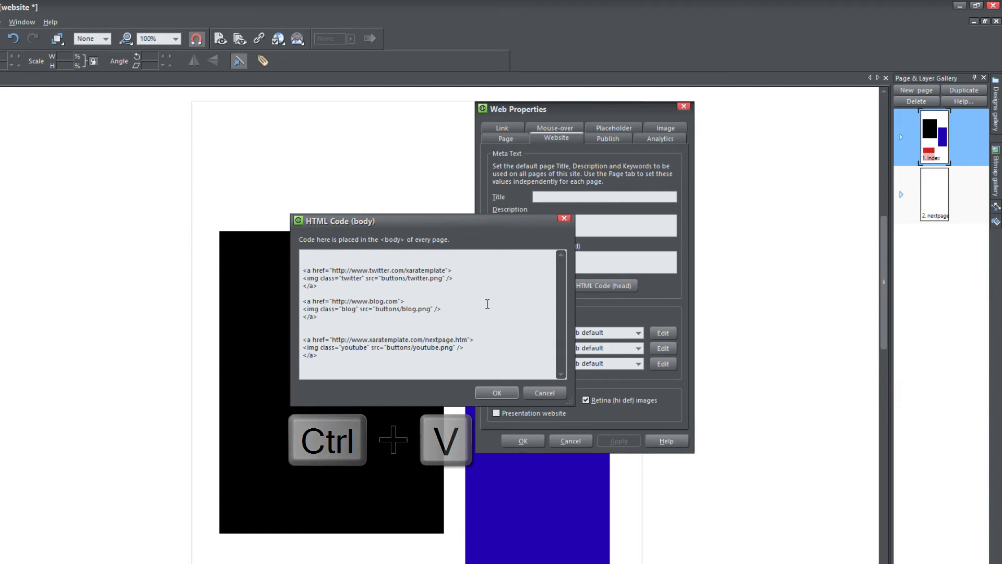
pyautogui.click(493, 391)
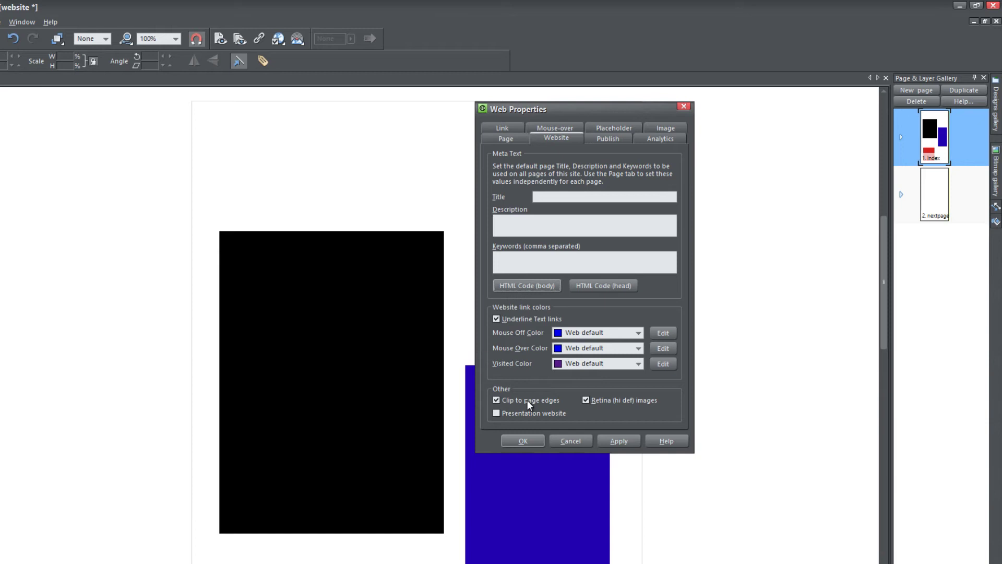
# - Apply the site-wide body code, then cut the button CSS out of the index page's head code
pyautogui.click(618, 441)
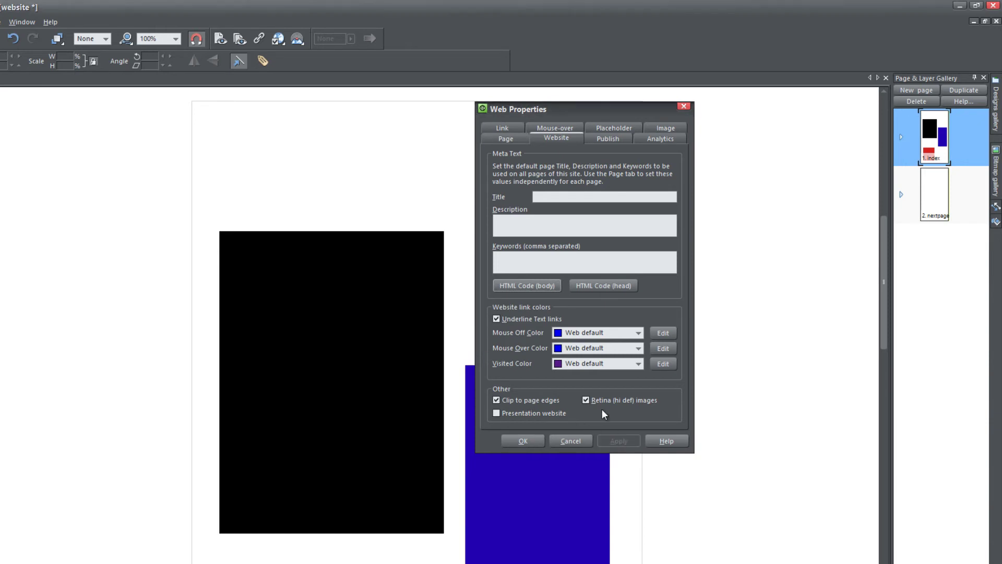
pyautogui.click(521, 138)
pyautogui.click(544, 319)
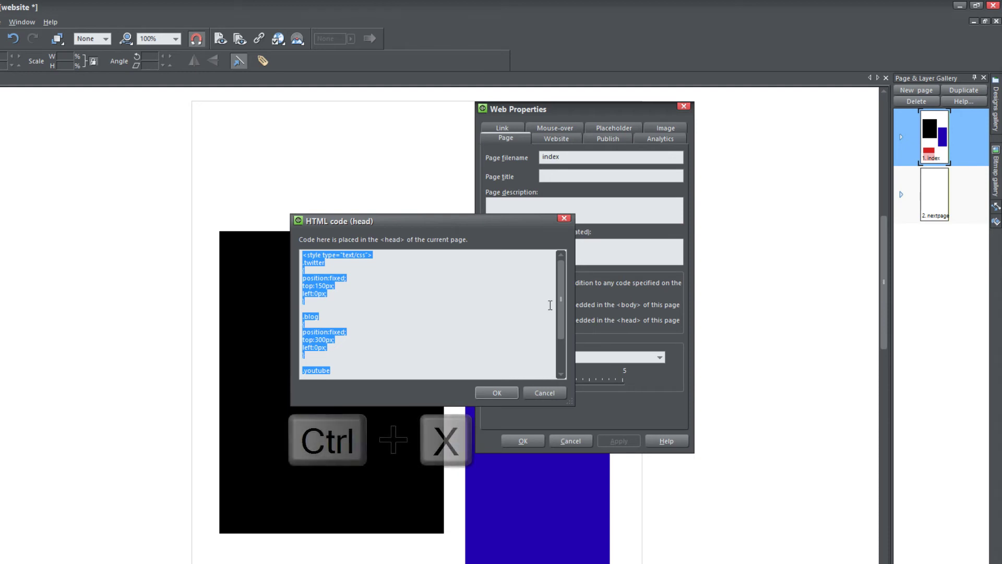
pyautogui.hotkey('ctrl', 'x')
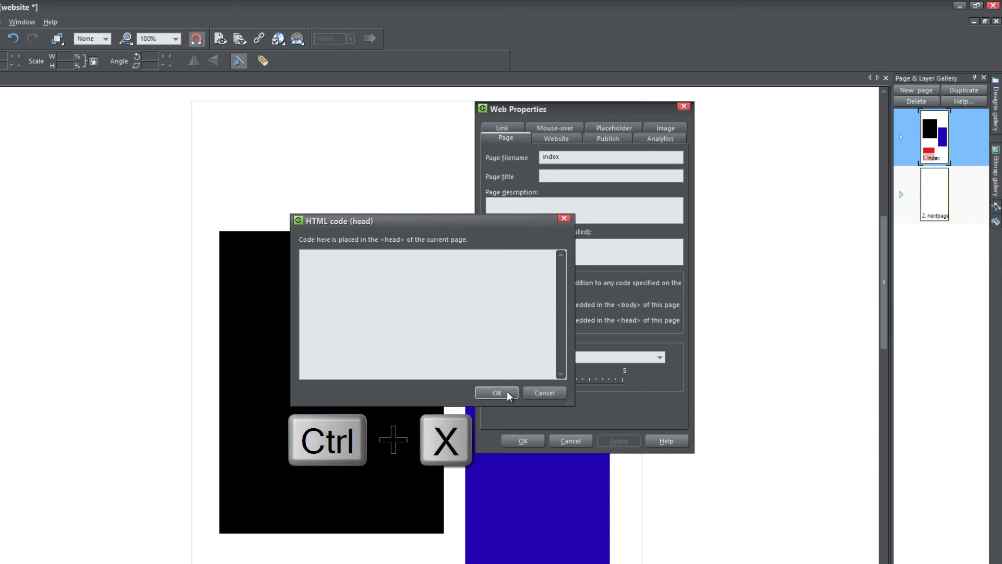
pyautogui.click(506, 391)
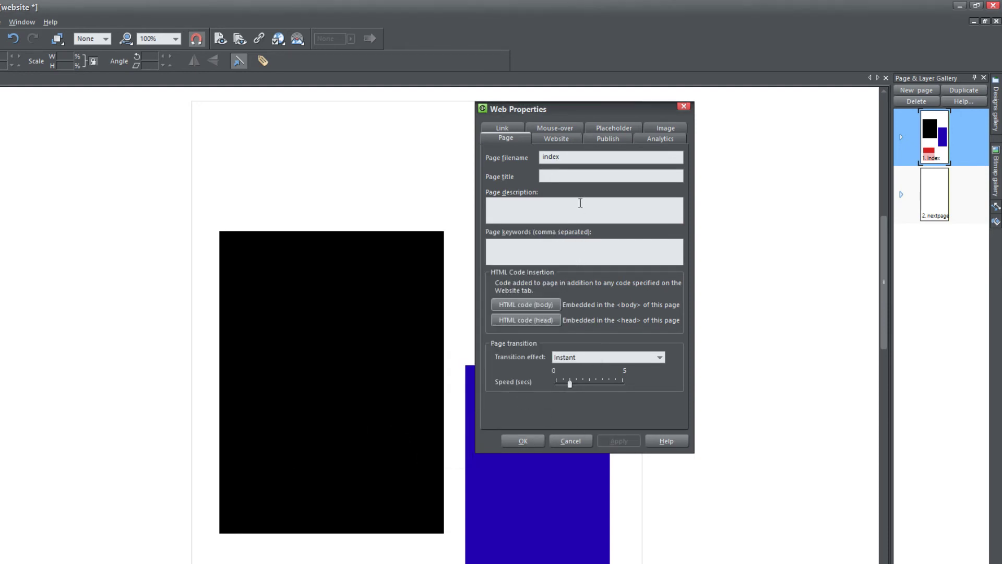
# - Paste the button CSS into the website-wide head code, apply and close Web Properties
pyautogui.click(569, 138)
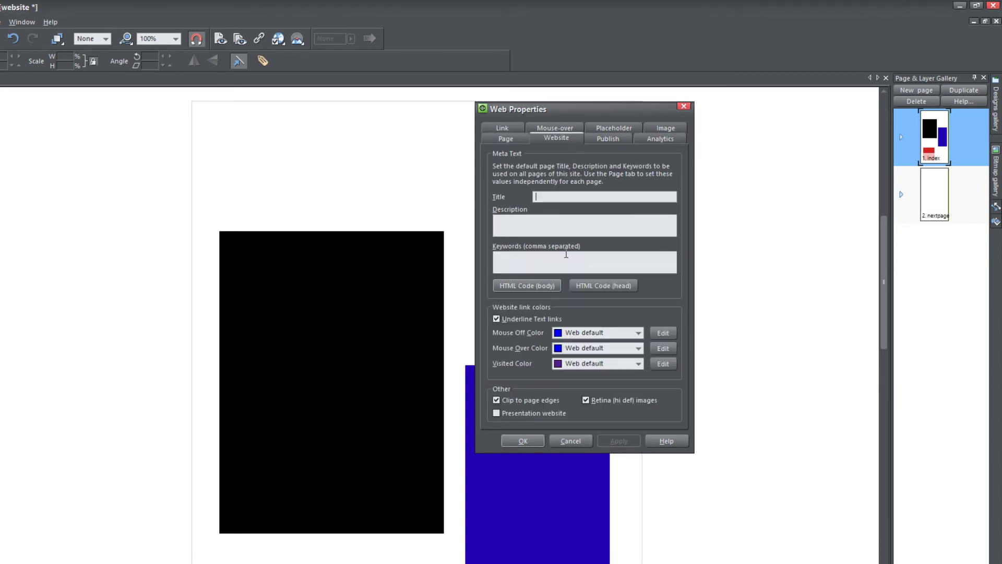
pyautogui.click(599, 285)
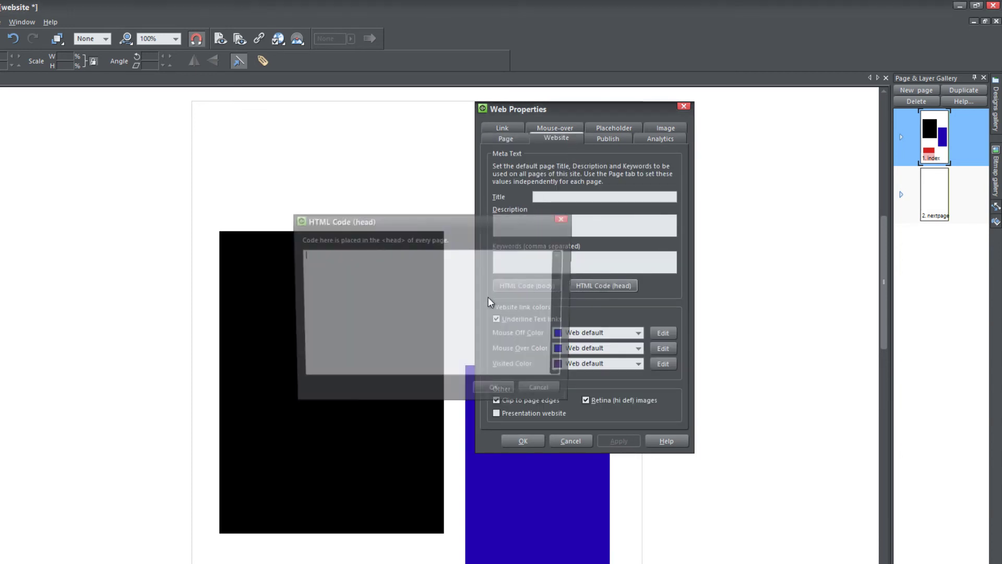
pyautogui.hotkey('ctrl', 'v')
pyautogui.click(486, 394)
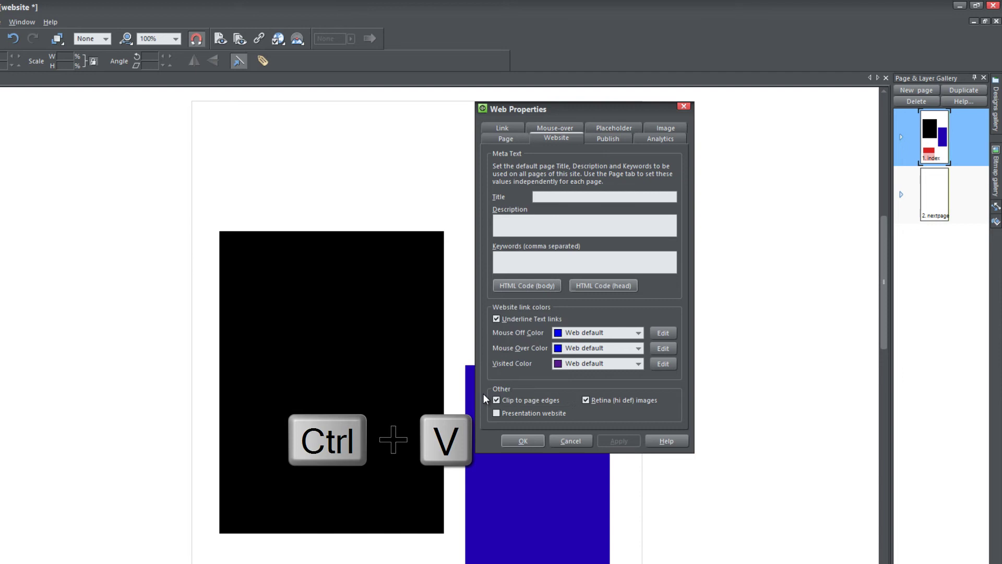
pyautogui.click(620, 441)
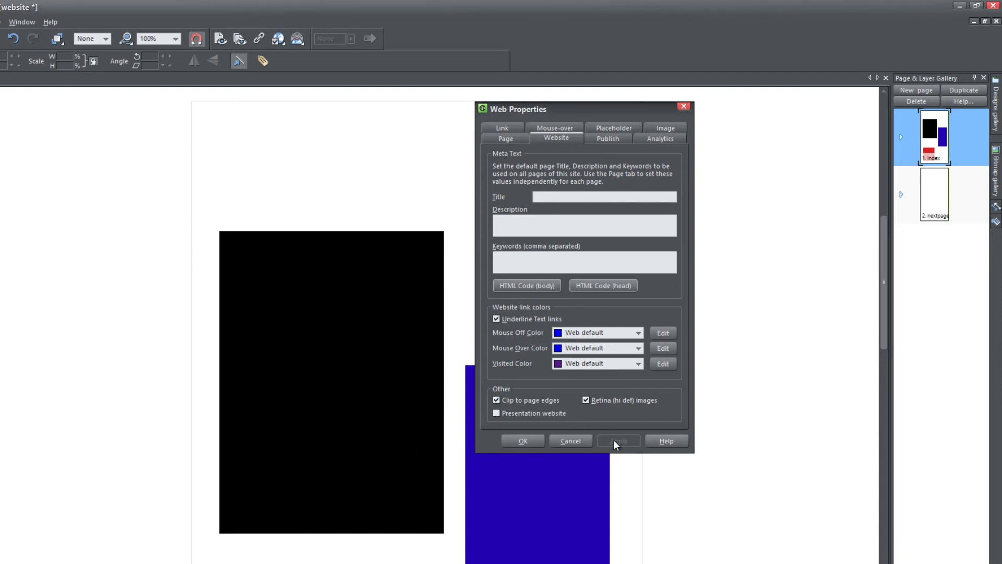
pyautogui.click(521, 441)
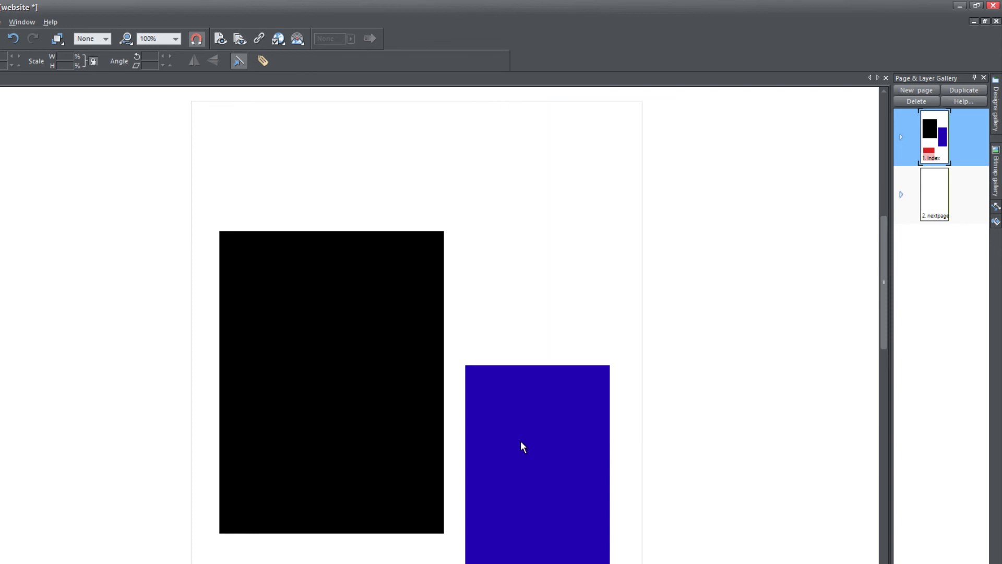
# - Switch to the blank nextpage and preview it, now showing the Twitter, Blog and YouTube buttons
pyautogui.click(941, 196)
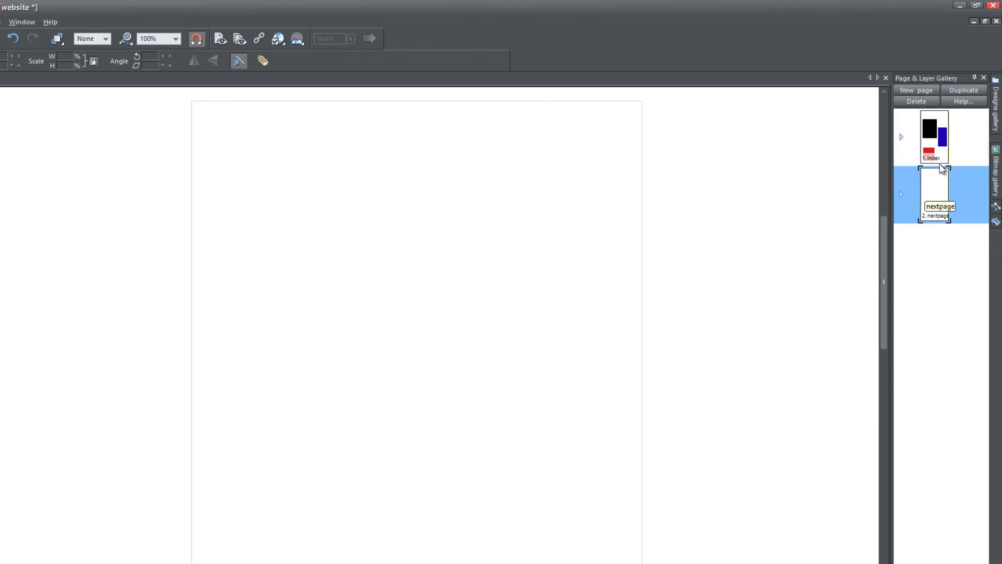
pyautogui.hotkey('shift', 'F5')
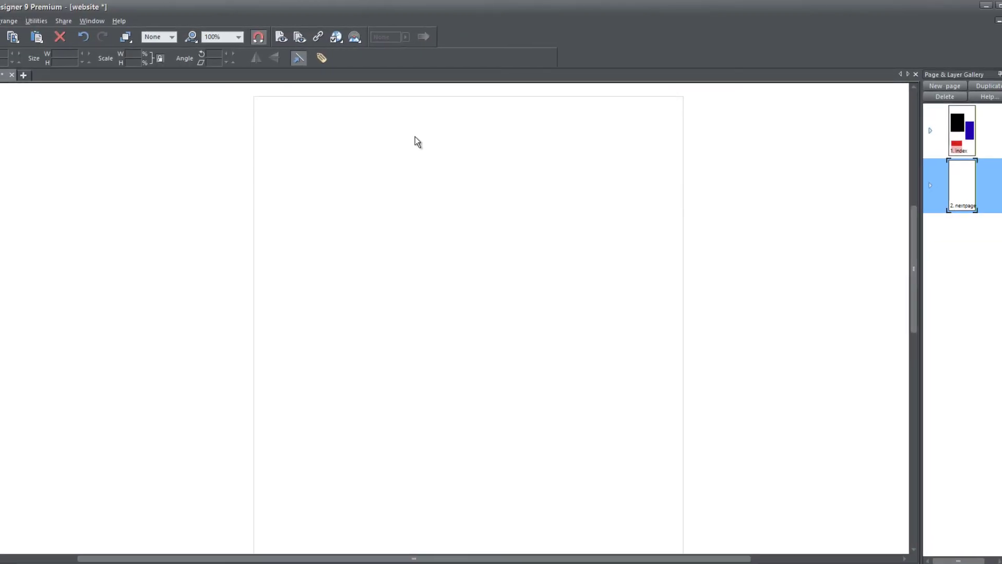
# - Add a third page with an enlarged line of text and preview it with the buttons
pyautogui.click(917, 86)
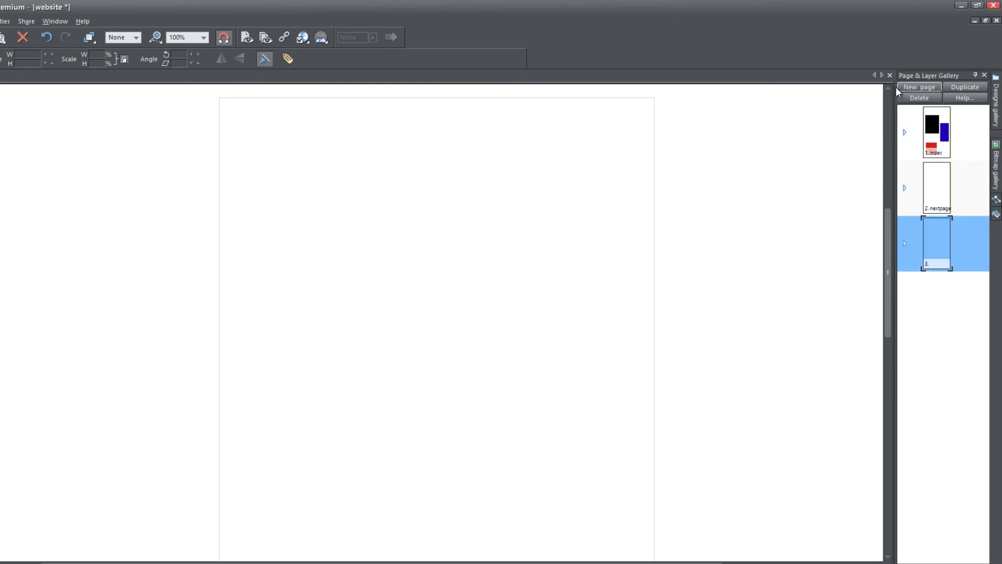
pyautogui.press('t')
pyautogui.write('fajklasdjf;ldsajf;dfjad;')
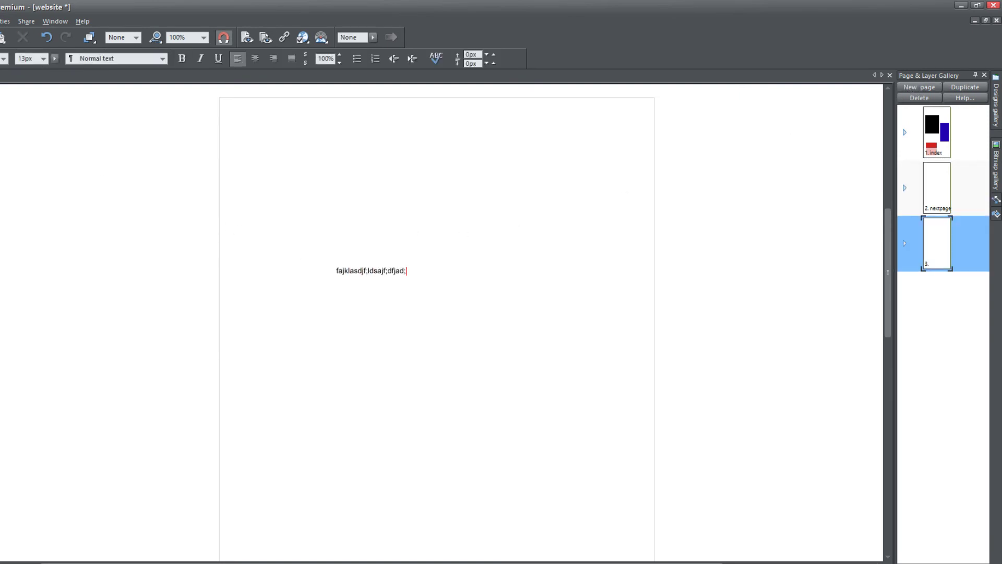
pyautogui.press('Escape')
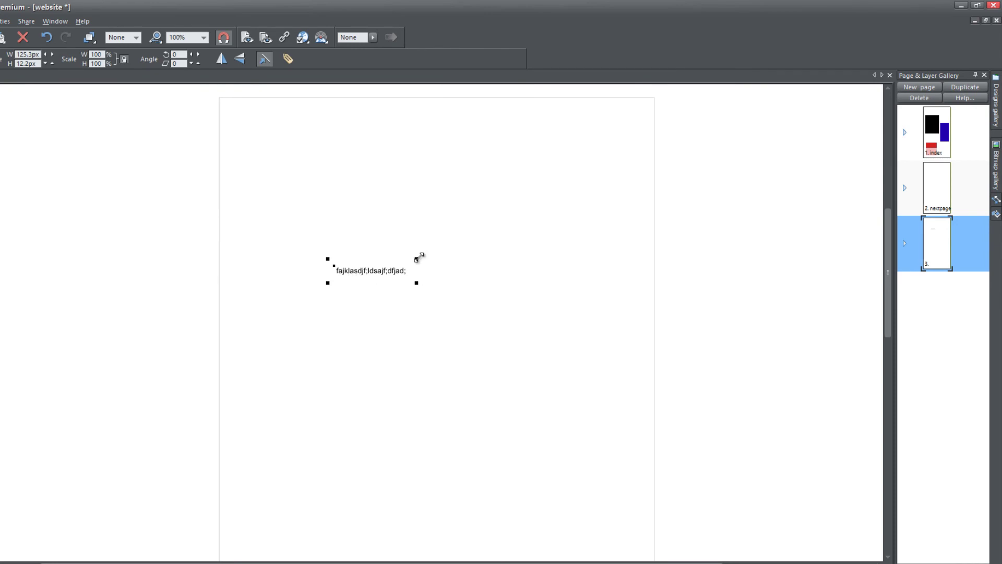
pyautogui.moveTo(452, 250); pyautogui.dragTo(480, 251)
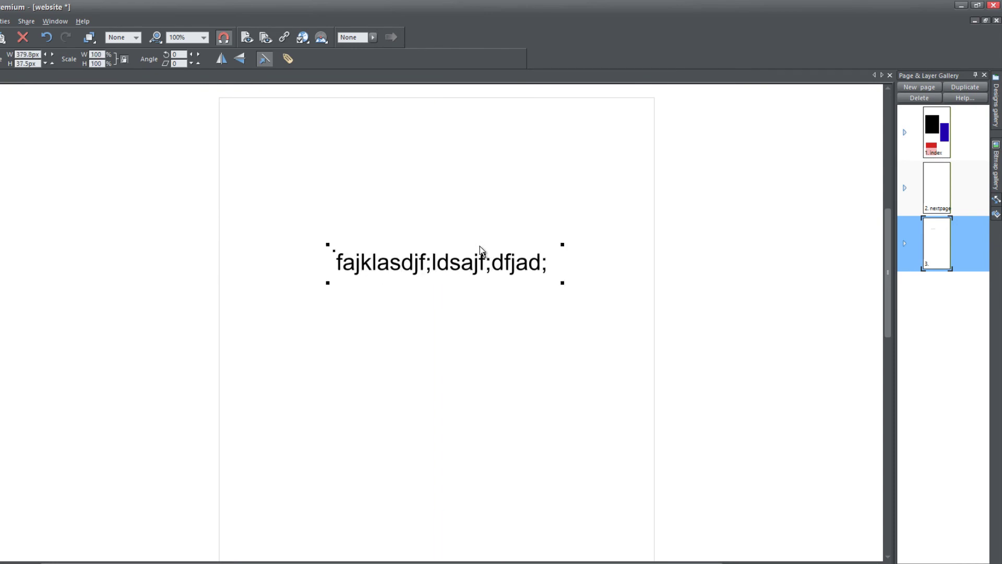
pyautogui.hotkey('shift', 'F5')
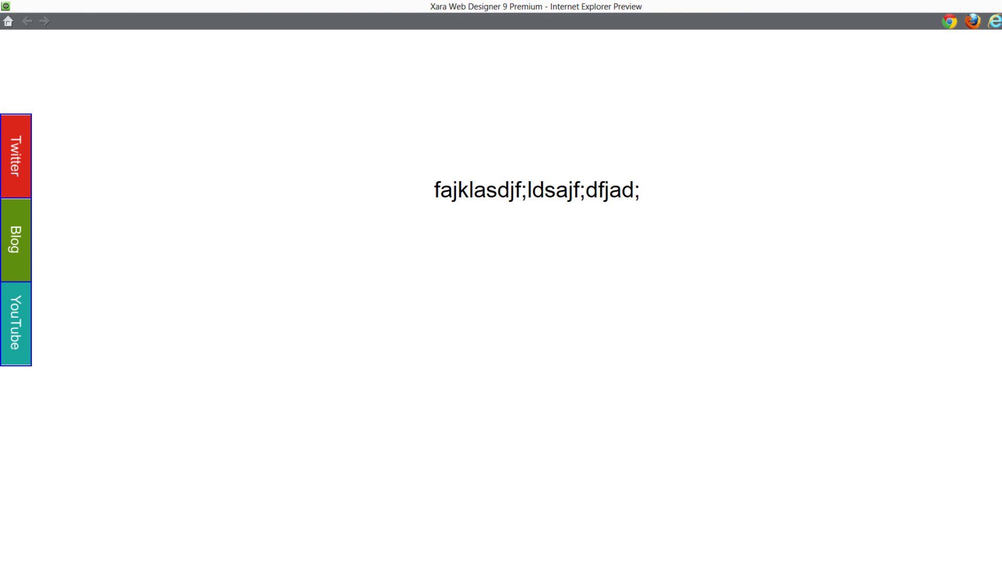
# - Close the browser preview and return to page 3 in the editor
pyautogui.press('Escape')
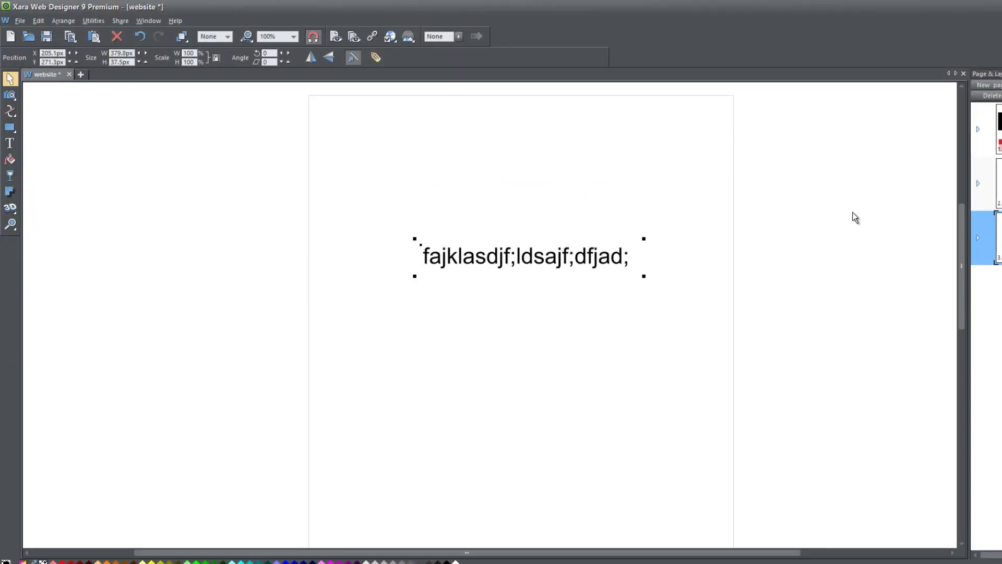